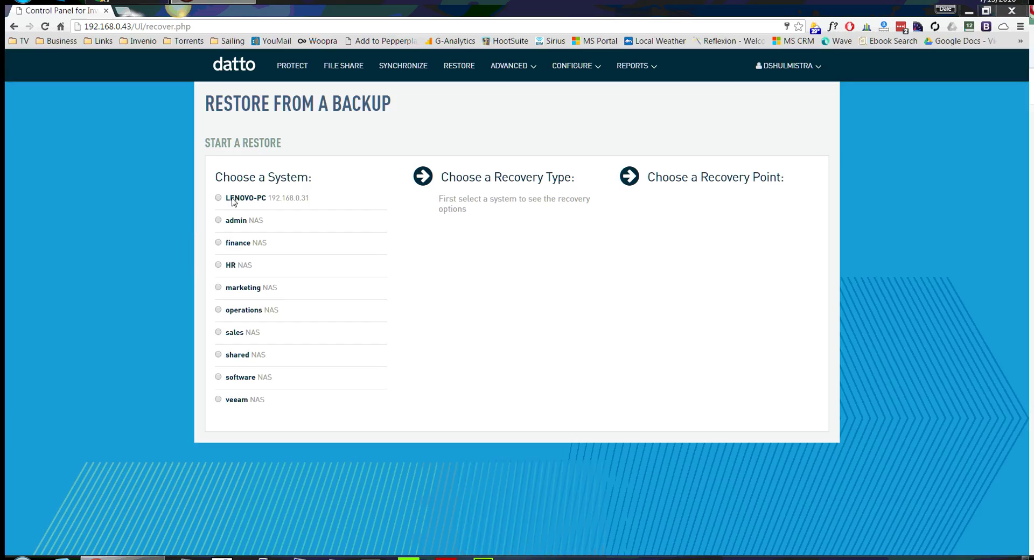
Start a local virtualization of LENOVO-PC from the 2:03pm Wednesday 7/13/2016 recovery point
left_click(233, 200)
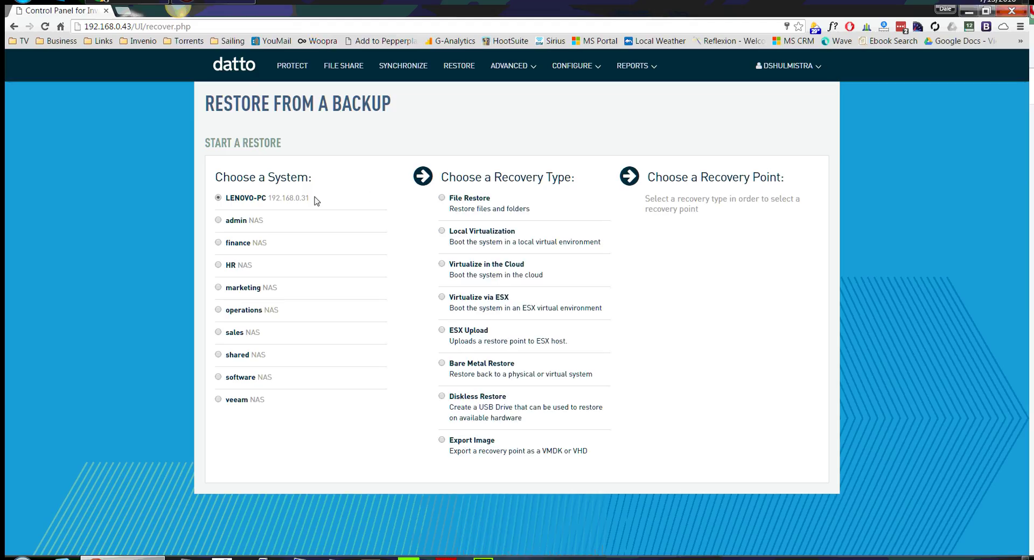
left_click(442, 232)
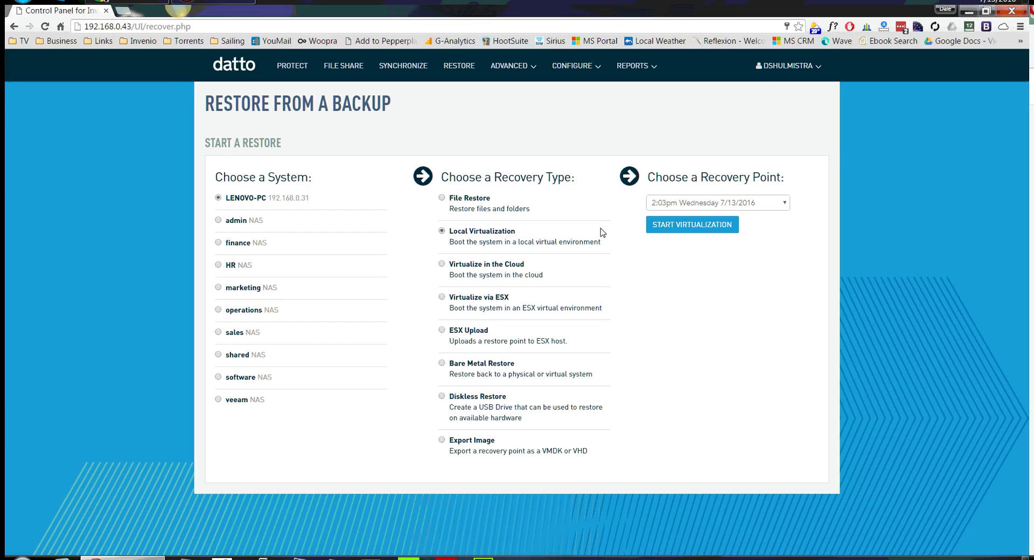
left_click(716, 205)
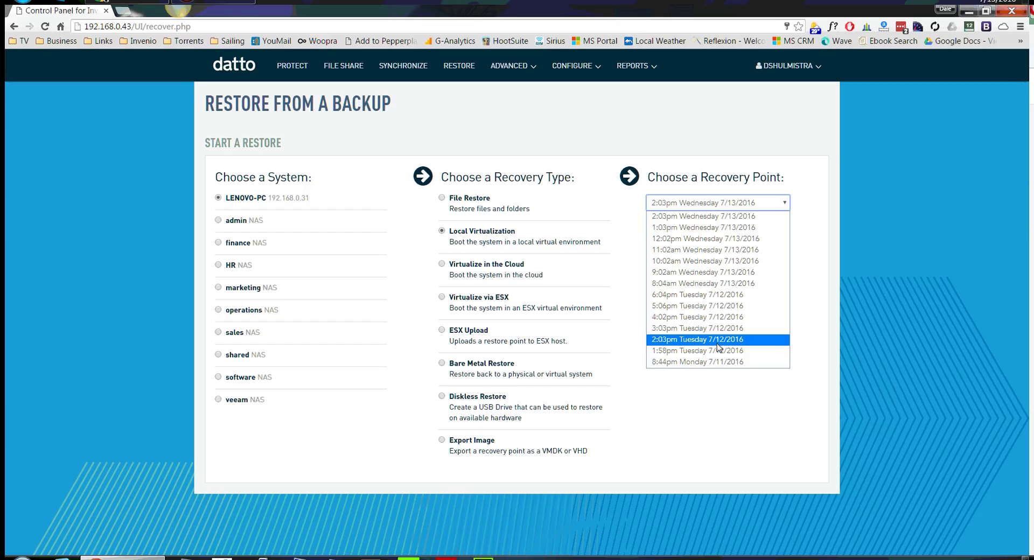
left_click(733, 186)
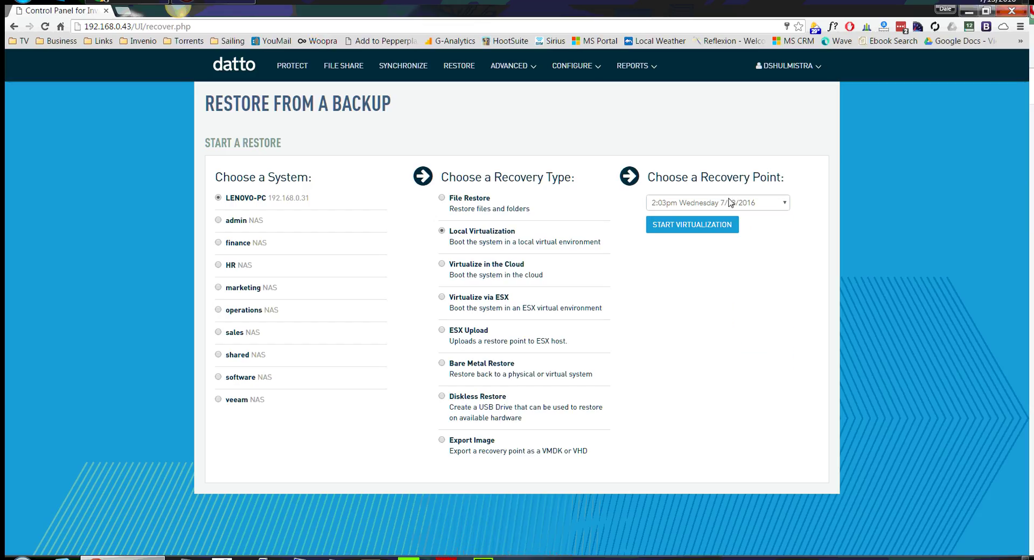
left_click(712, 229)
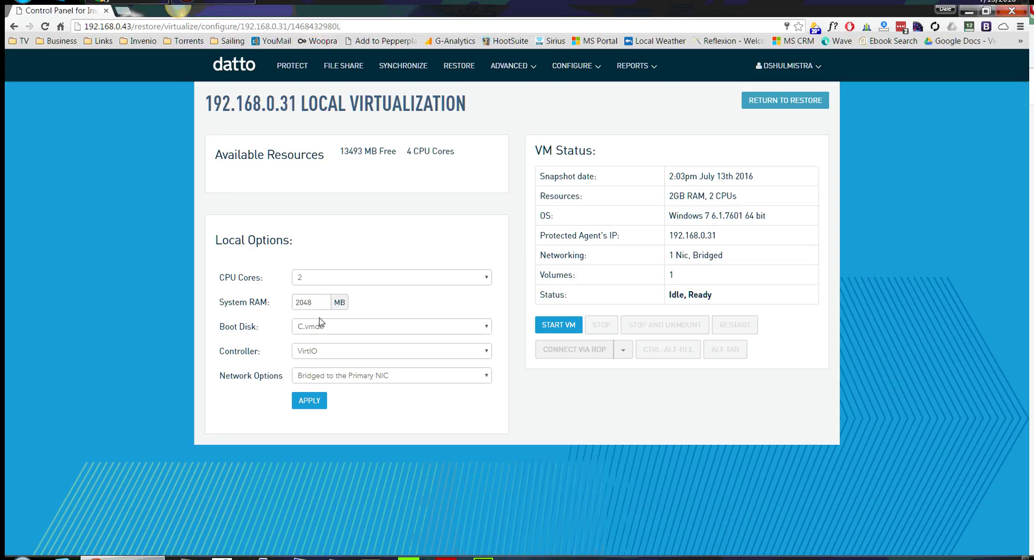
Review the network choices, keep Bridged to the Primary NIC, and start the virtual machine
left_click(346, 379)
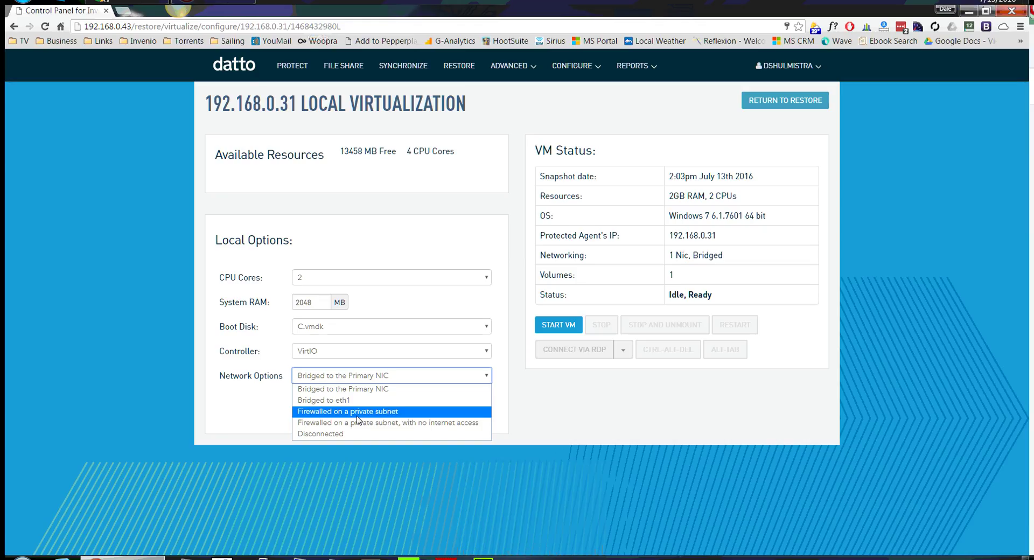
left_click(249, 415)
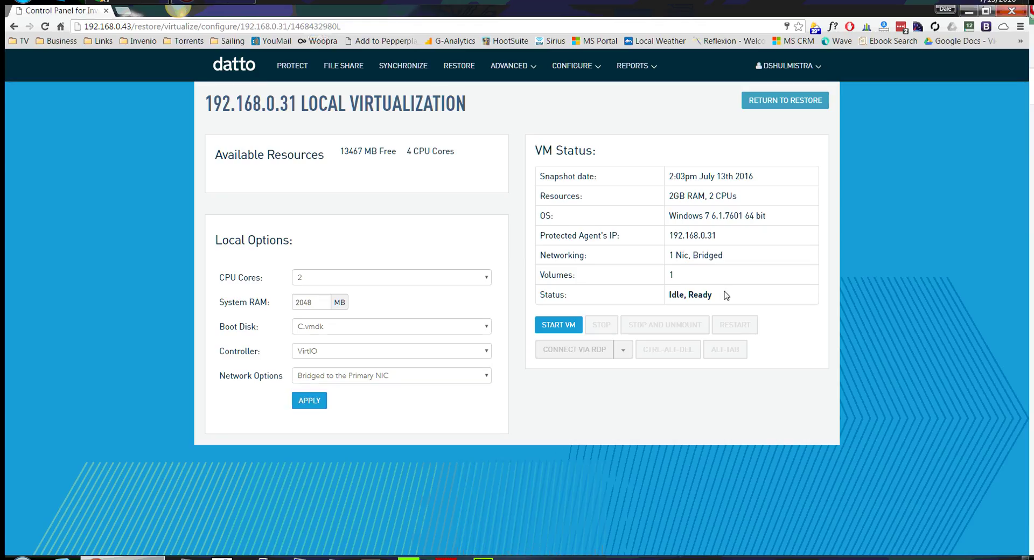
left_click(554, 324)
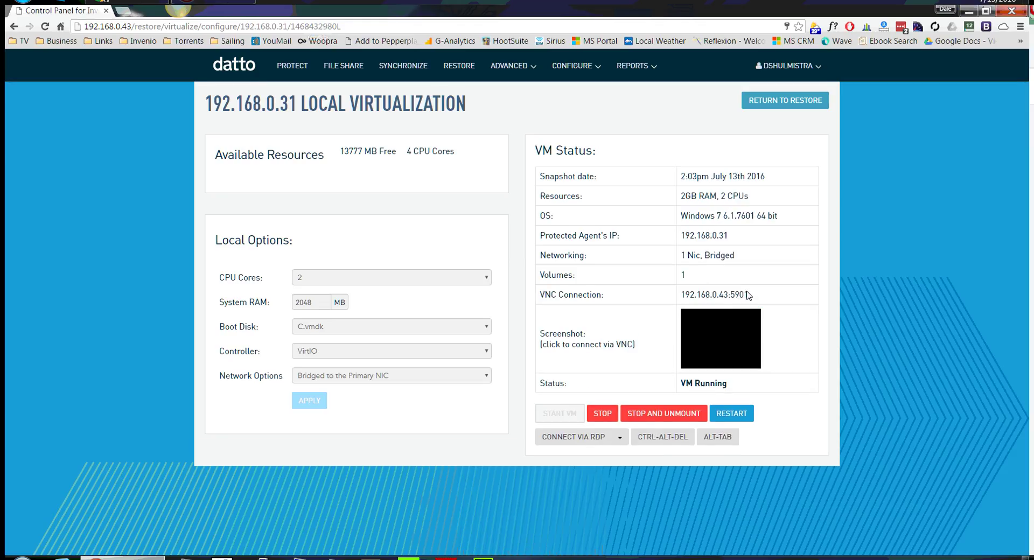
Connect to the running virtual machine through its VNC screenshot and log in to Windows with the account password
left_click(731, 338)
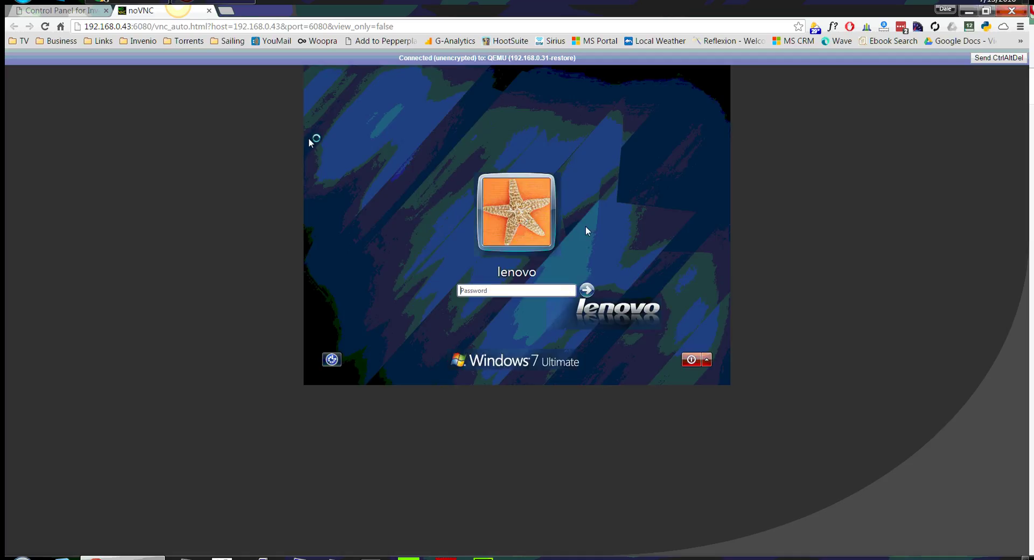
type("*******")
key("Return")
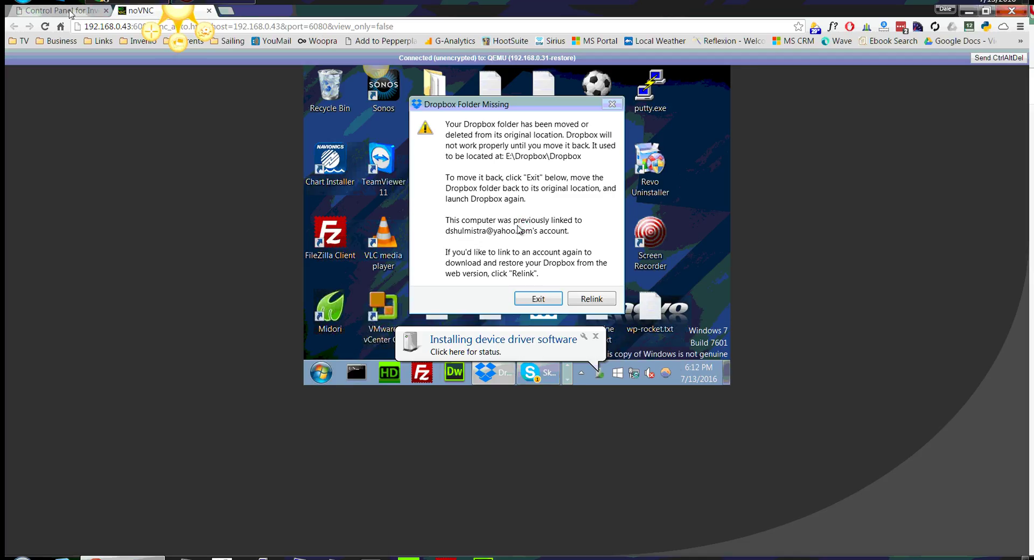
Check the VM status page, return to the virtual desktop, and dismiss the Dropbox, counterfeiting and driver installation messages
key("ctrl+shift+Tab")
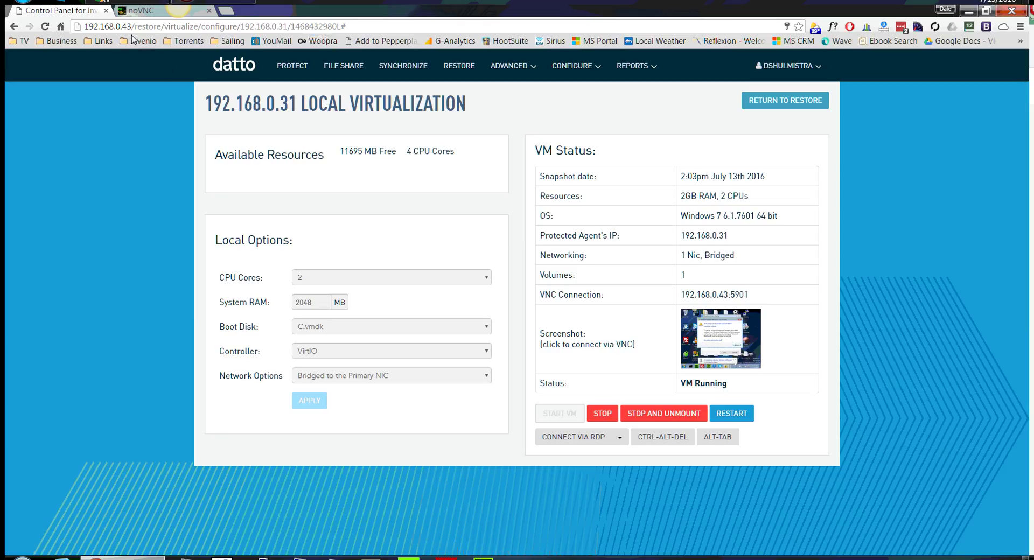
left_click(137, 11)
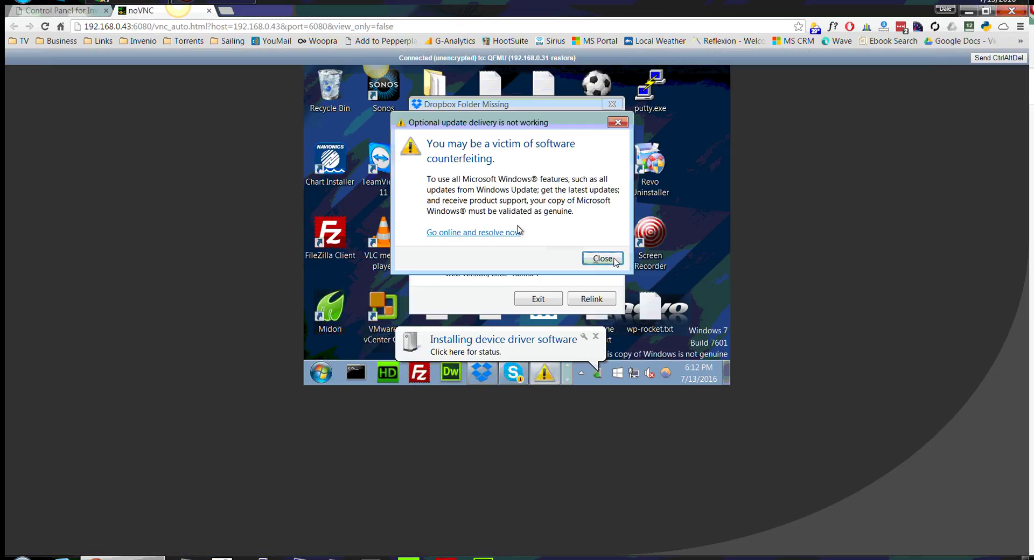
left_click(541, 299)
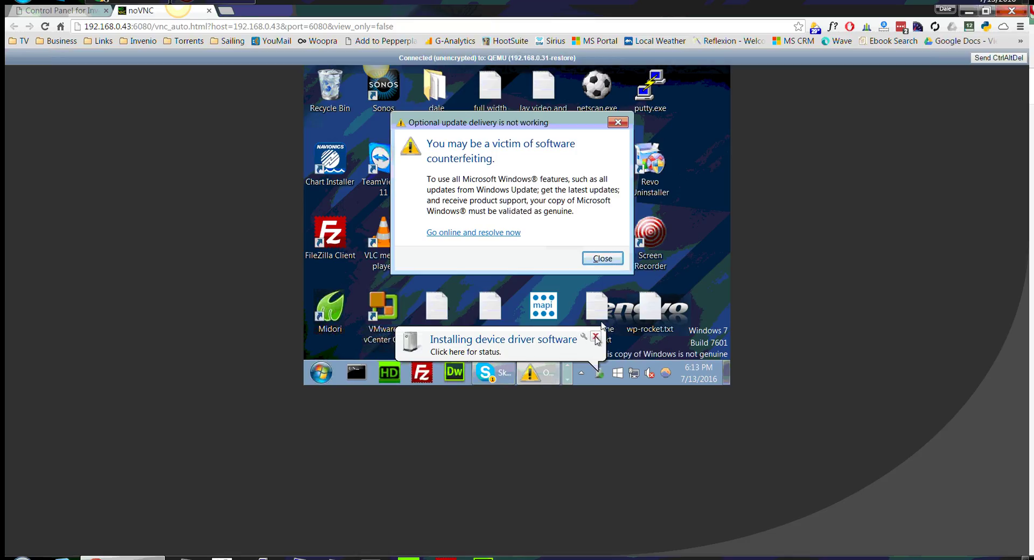
left_click(602, 259)
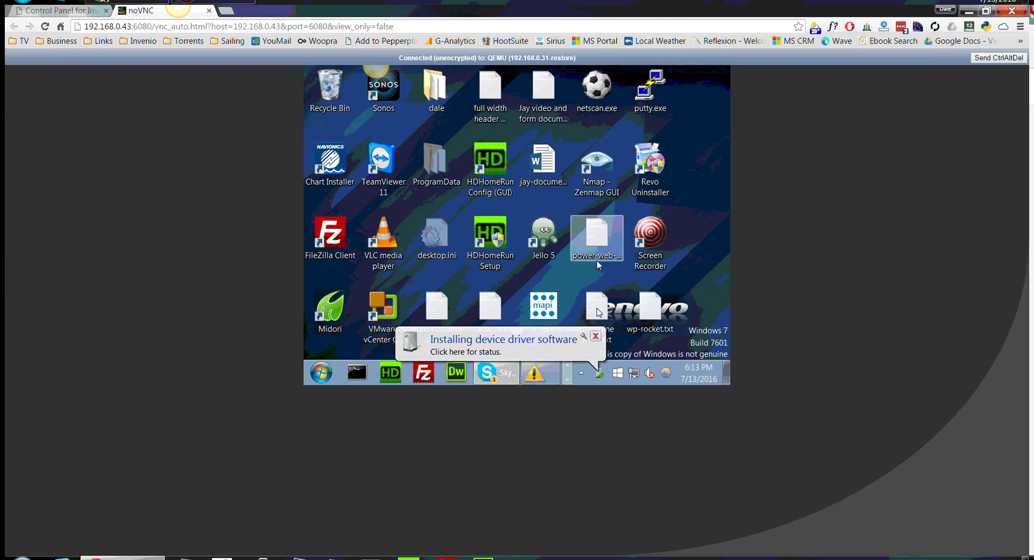
left_click(595, 335)
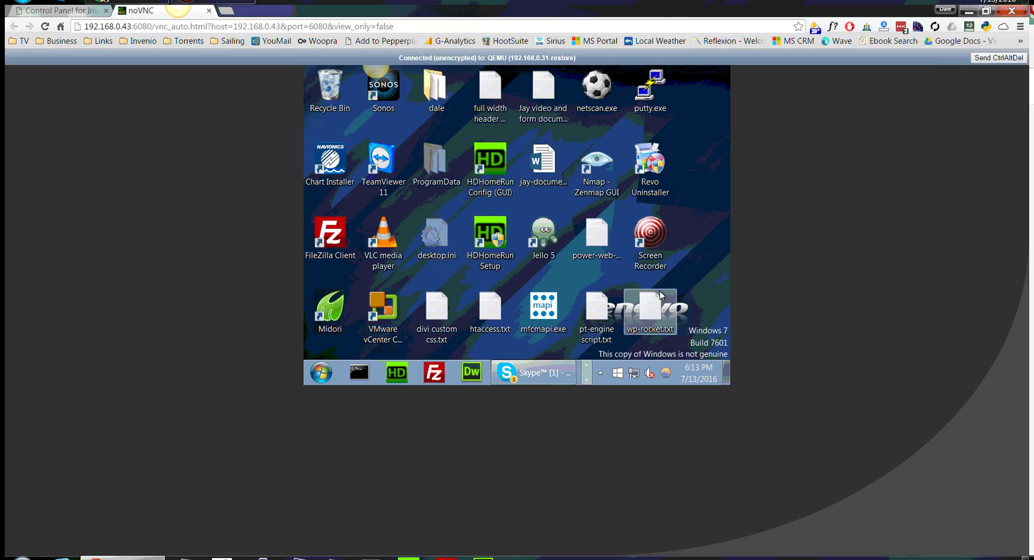
Close Skype and dismiss the remaining Windows validation warning and USB device notification
right_click(532, 376)
left_click(492, 291)
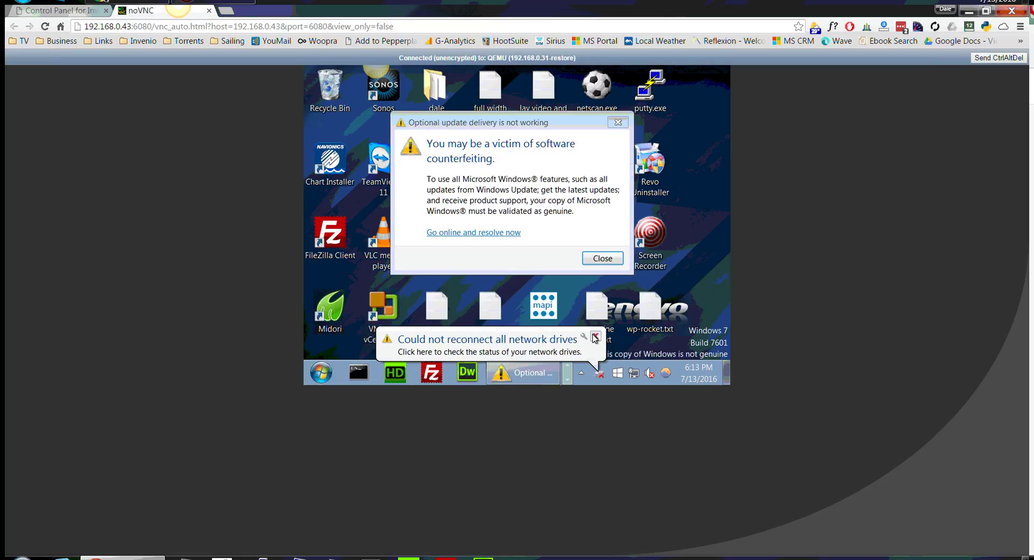
left_click(611, 260)
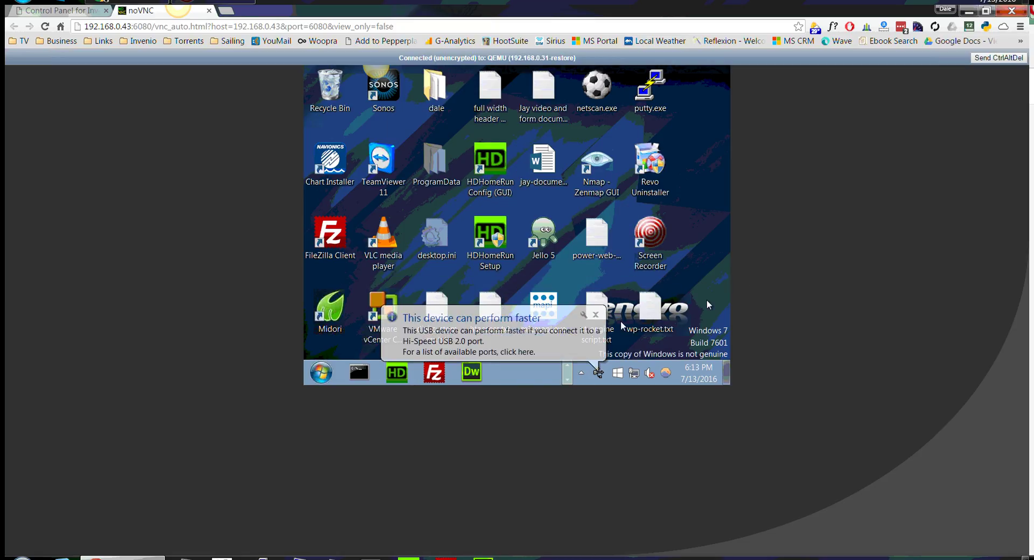
left_click(596, 315)
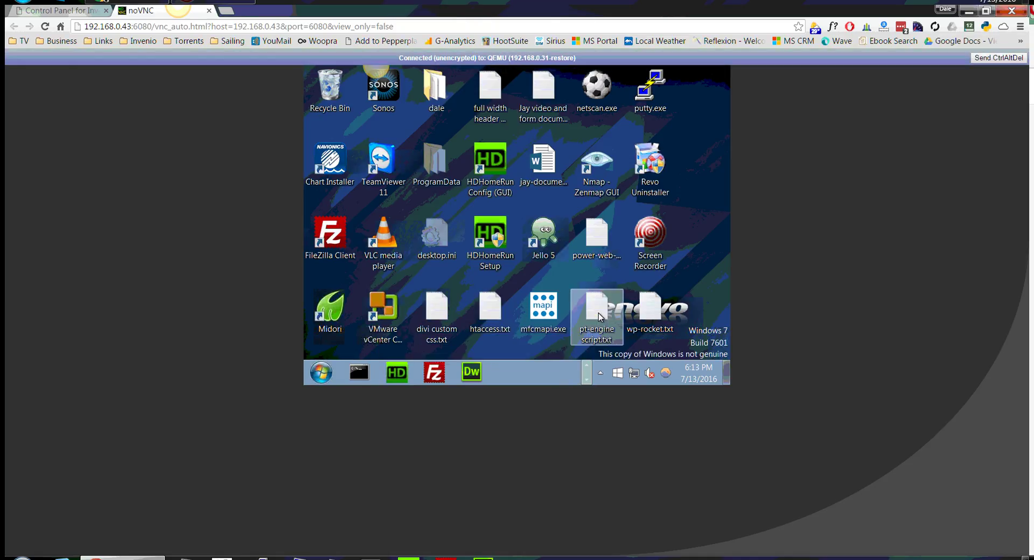
left_click(594, 315)
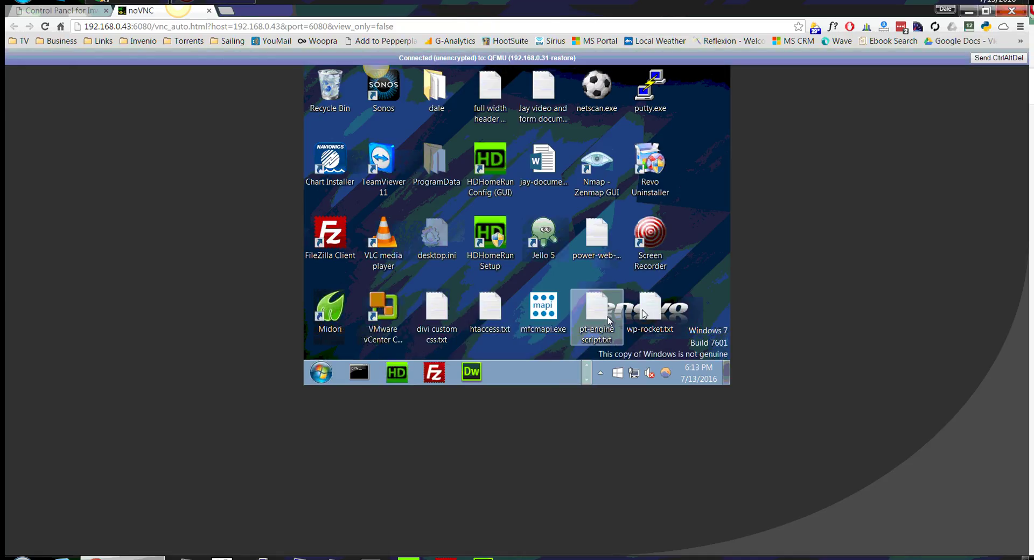
Open the virtual desktop's Screen Resolution settings, apply 1280 × 960, and keep the change
right_click(699, 291)
left_click(684, 254)
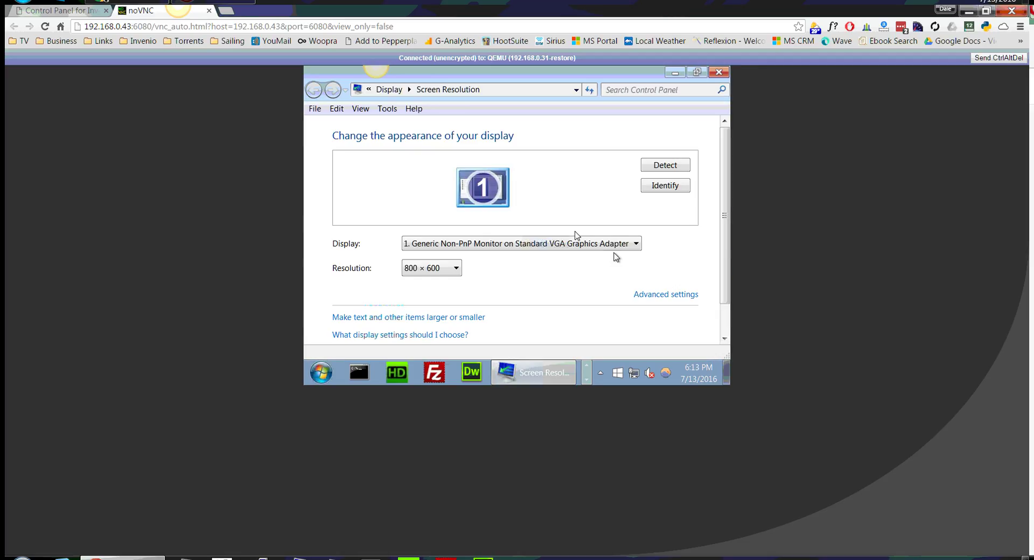
left_click(430, 269)
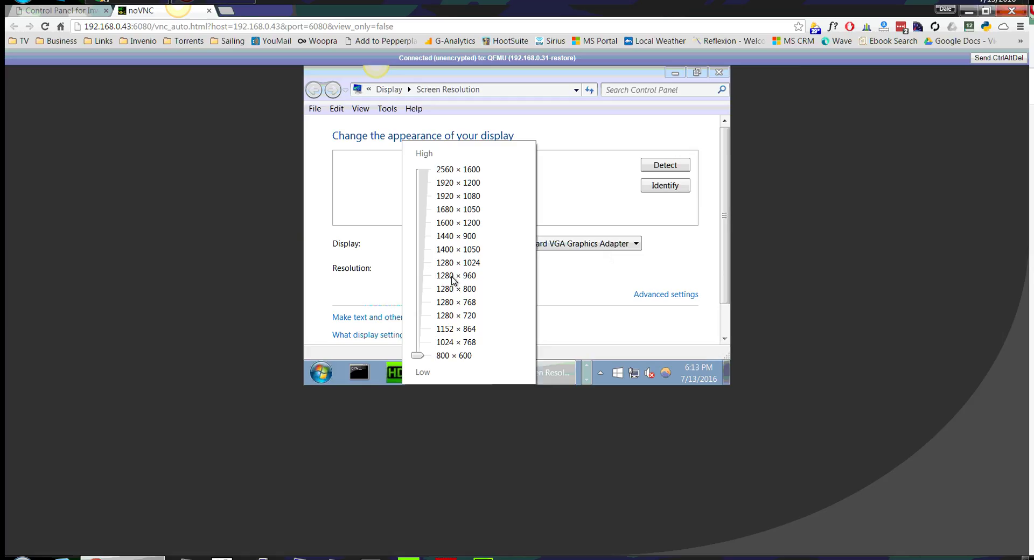
left_click(453, 279)
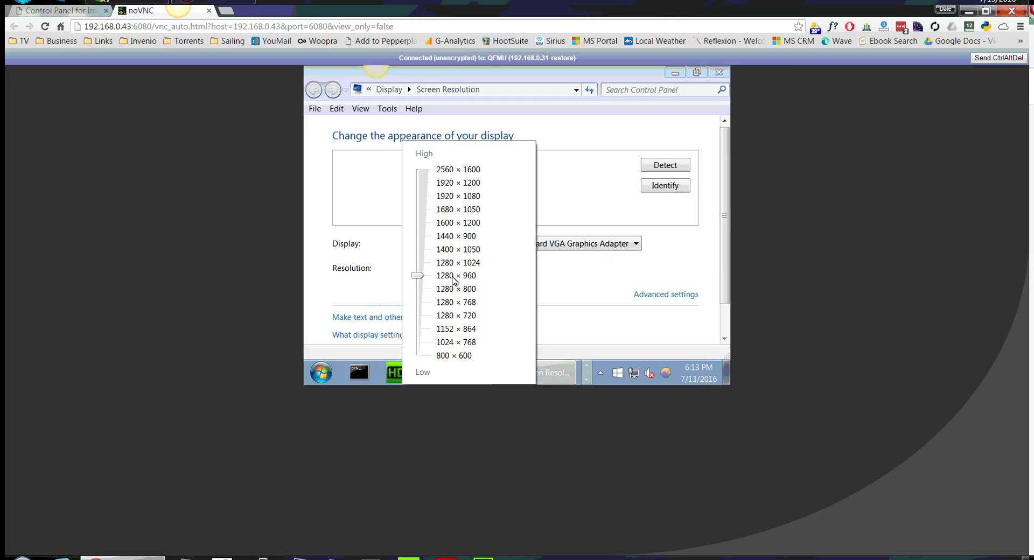
left_click(624, 295)
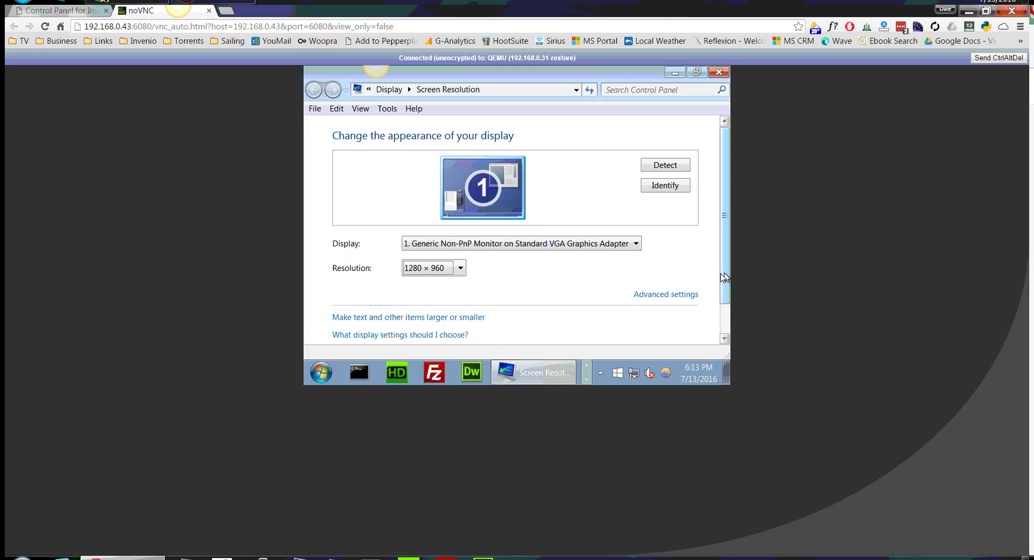
scroll(711, 280, "down", 1)
left_click(653, 326)
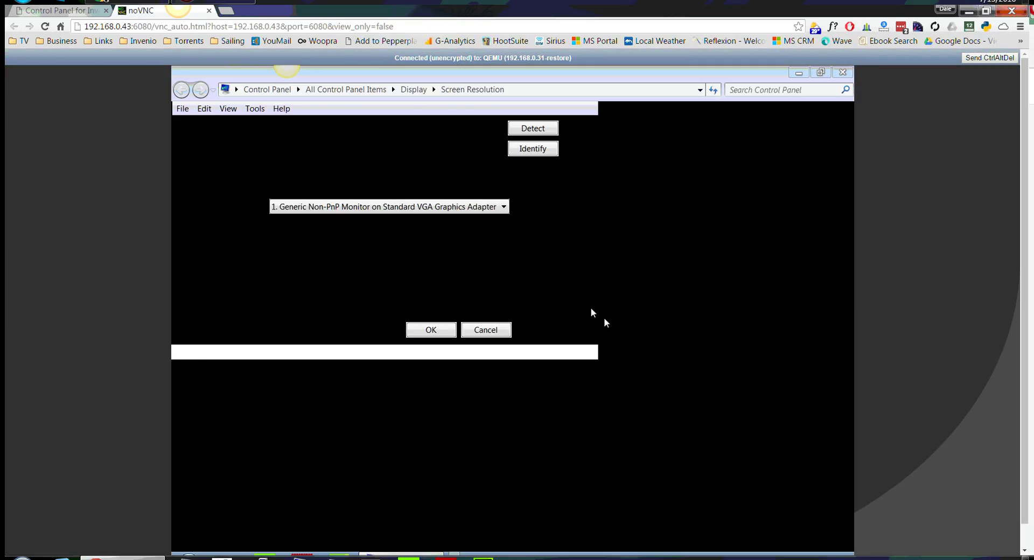
left_click(545, 307)
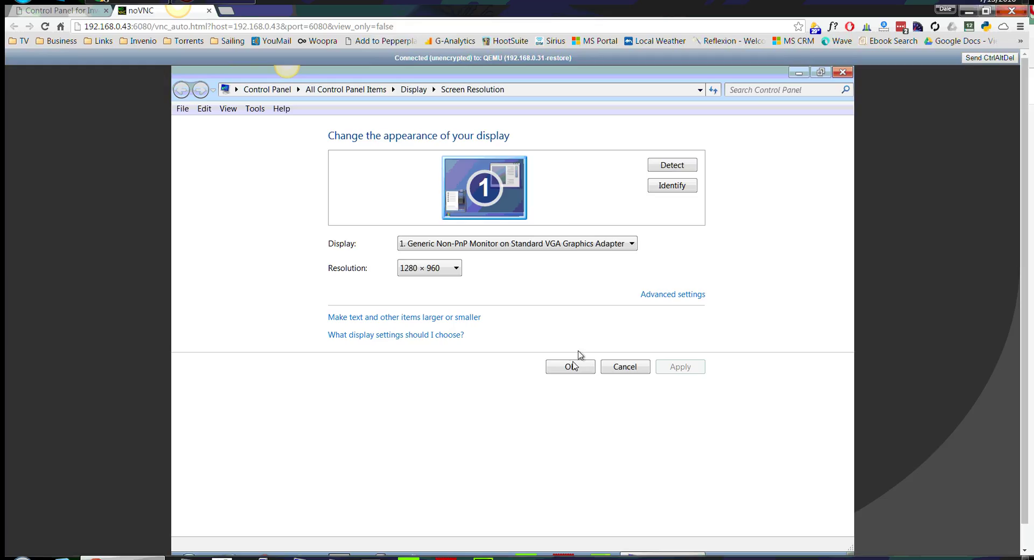
Set the virtual desktop's resolution to 1280 × 800 and close the display settings
left_click(455, 269)
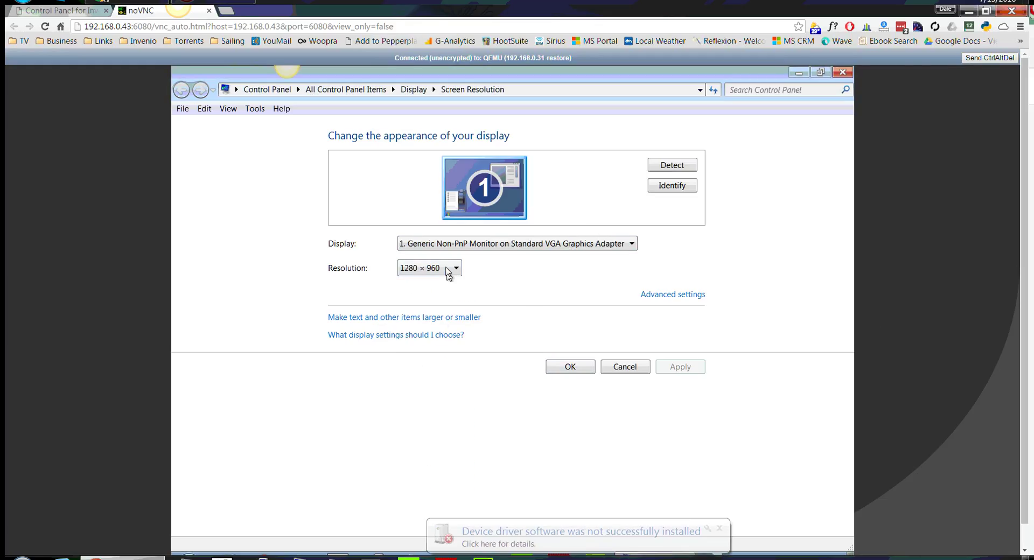
left_click(453, 269)
left_click(442, 424)
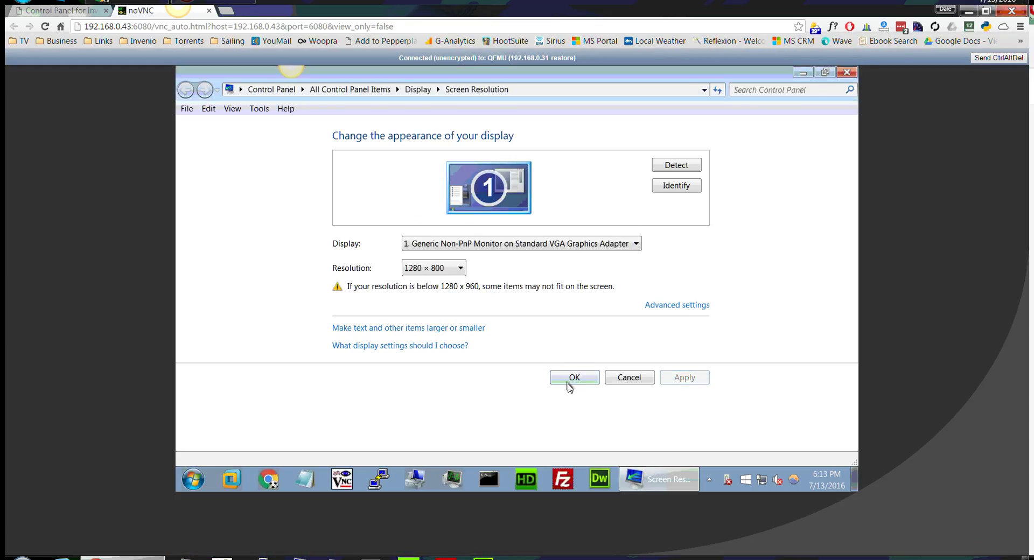
left_click(572, 377)
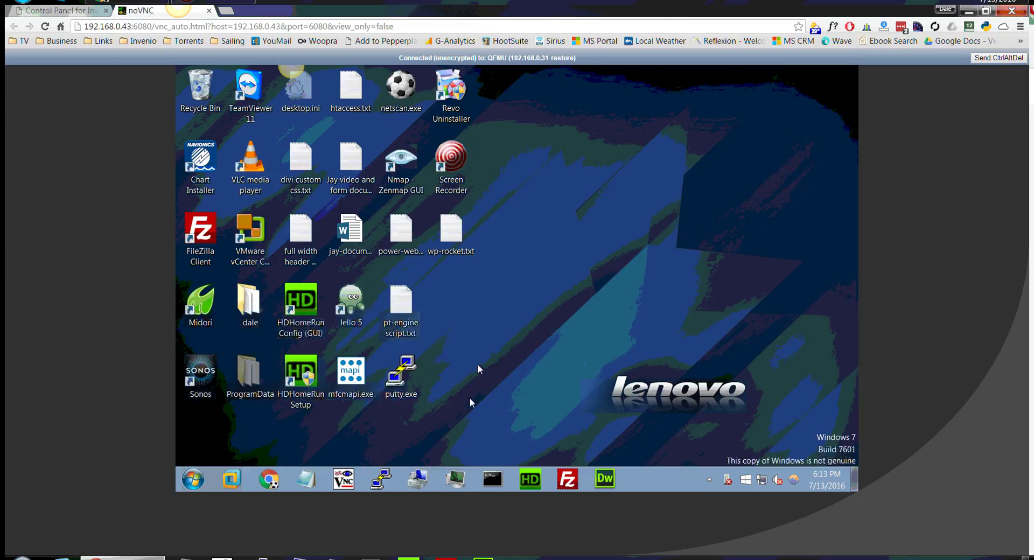
Run ipconfig in a Command Prompt and examine the network adapters' IP address and default gateway
left_click(491, 480)
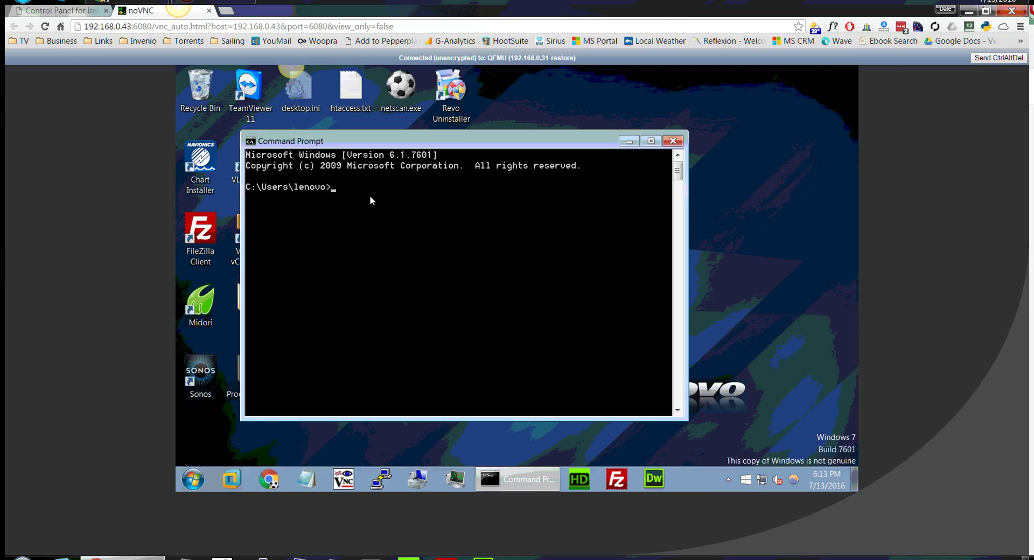
type("ipconfig")
key("Return")
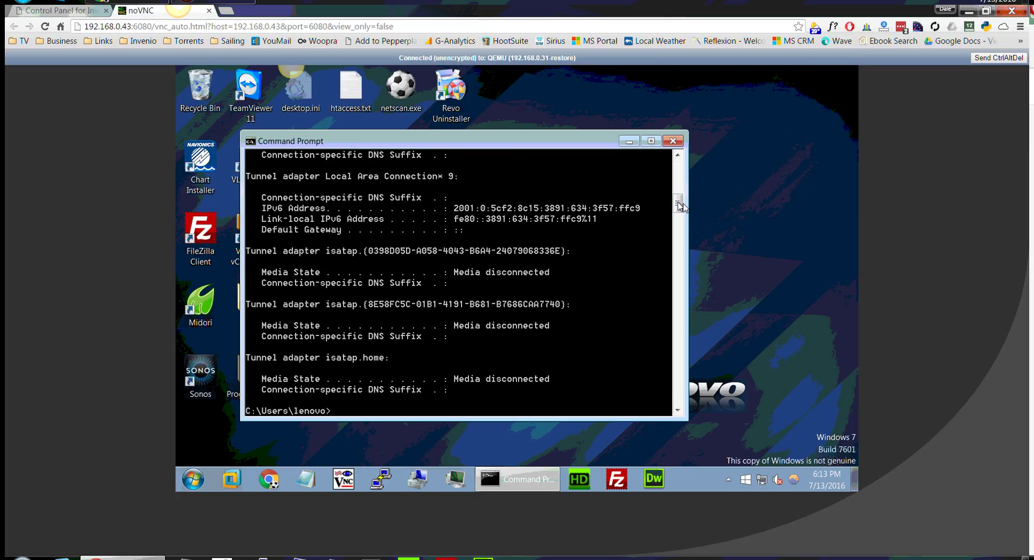
left_click_drag(679, 209, 691, 181)
scroll(690, 182, "up", 1)
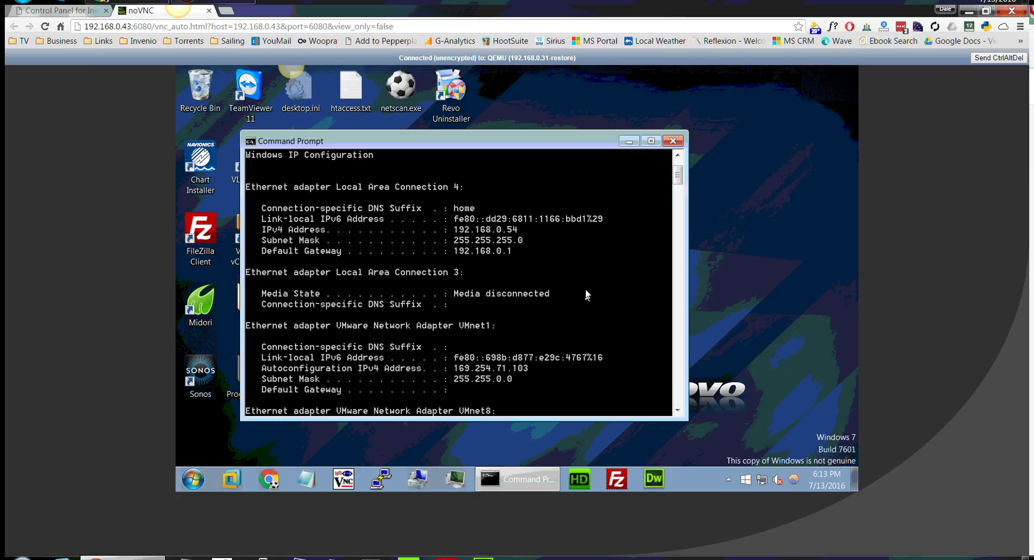
left_click_drag(677, 182, 677, 219)
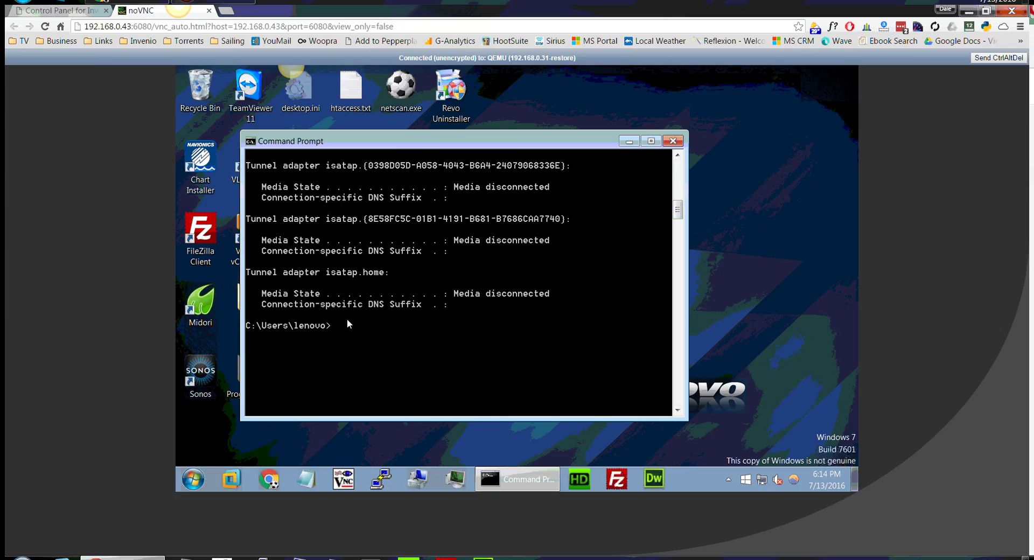
Test network and internet connectivity by pinging 192.168.0.1 and 8.8.8.8
type("2.168.0.")
type("1")
key("Return")
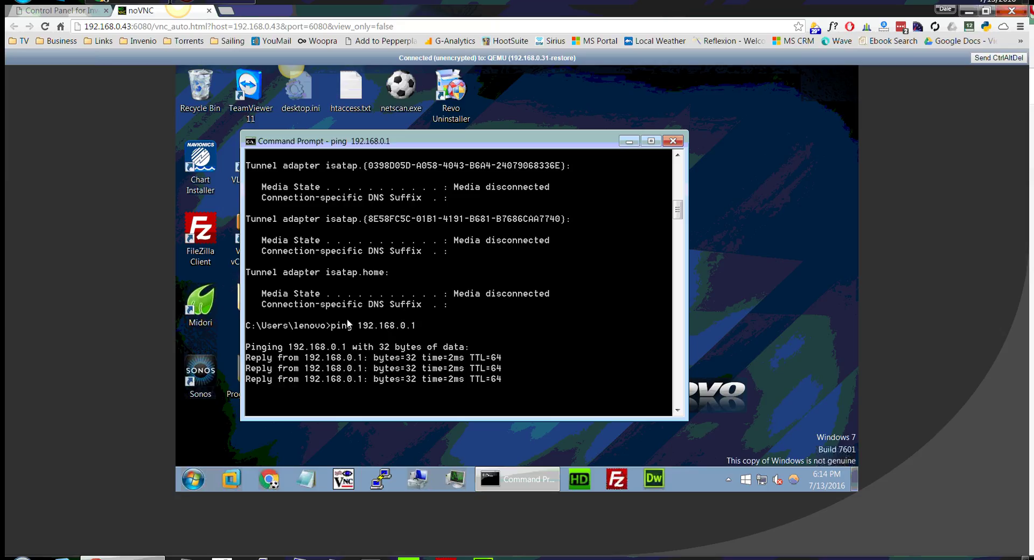
type("ping ")
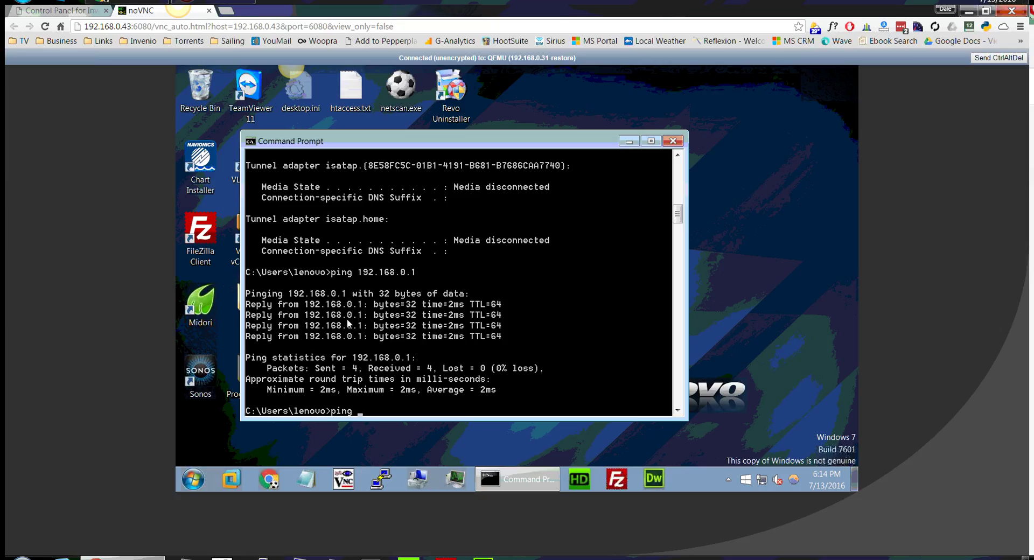
type("8.8.8")
key("Return")
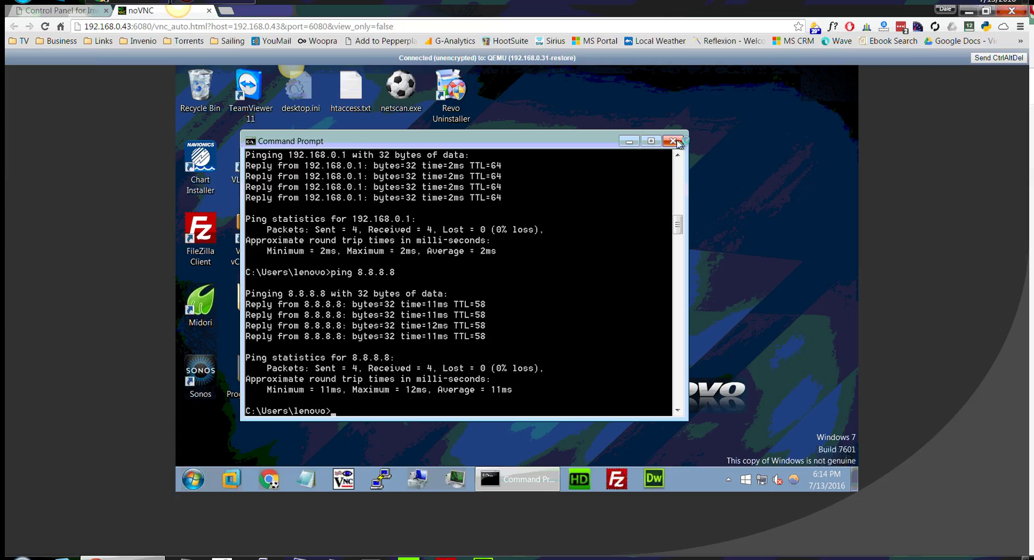
Close the Command Prompt on the virtual desktop and postpone the Windows restart
left_click(672, 141)
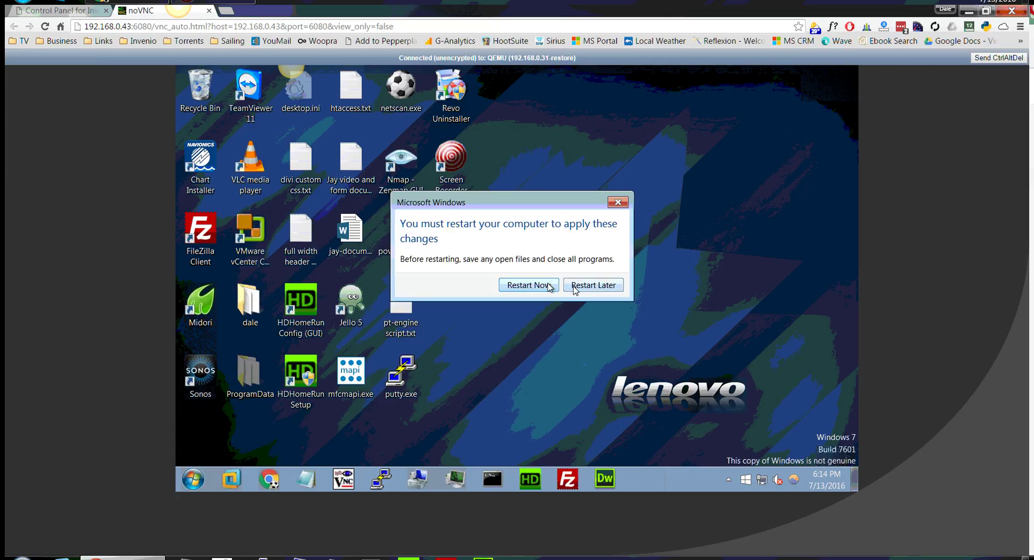
left_click(595, 288)
left_click(269, 478)
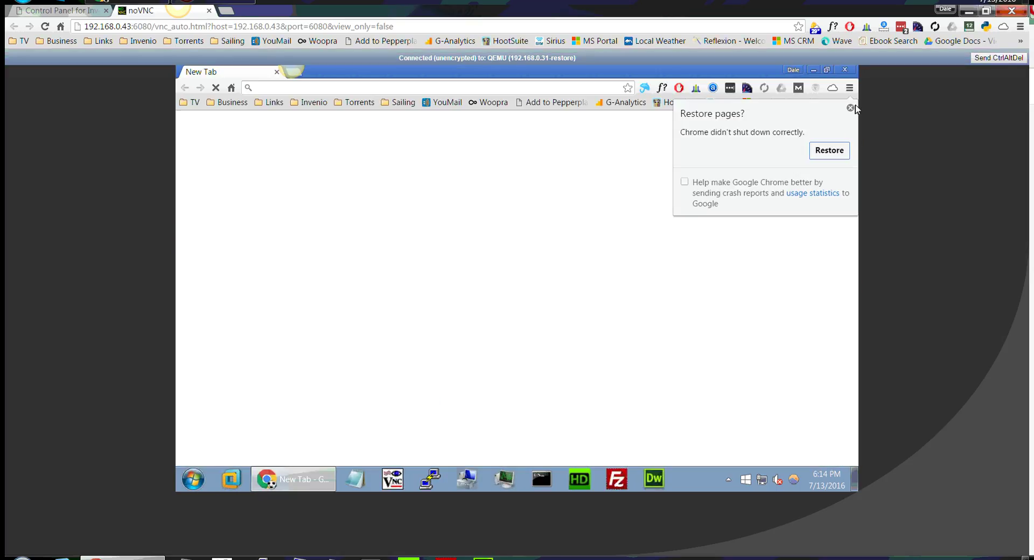
left_click(851, 108)
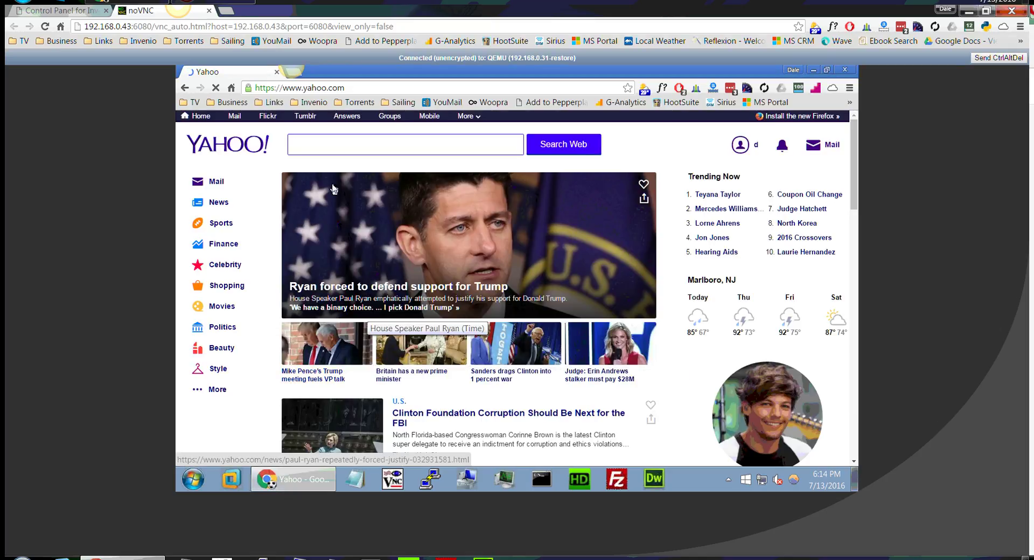
left_click(847, 70)
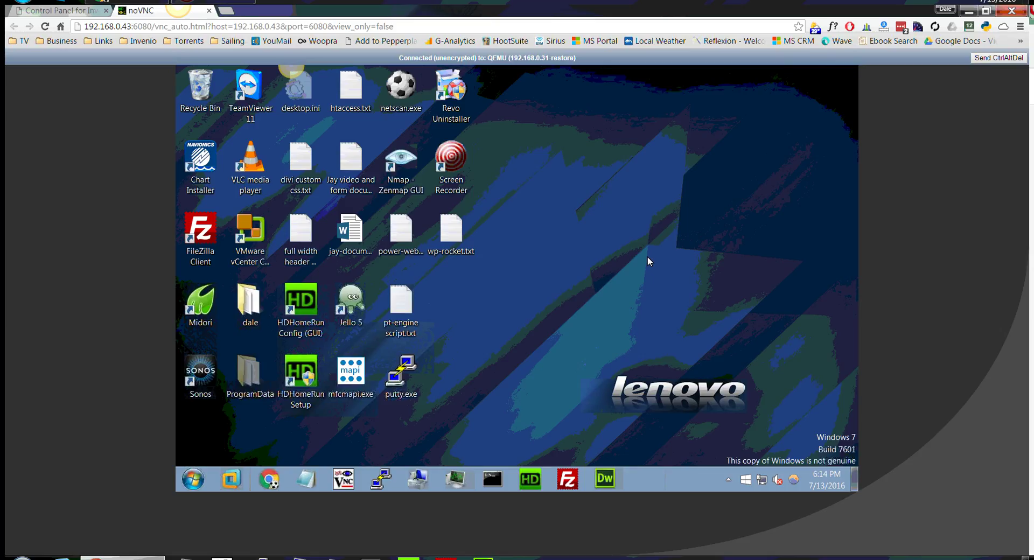
Close the noVNC session and stop and unmount the 192.168.0.31 local virtual machine, confirming the request
left_click(210, 11)
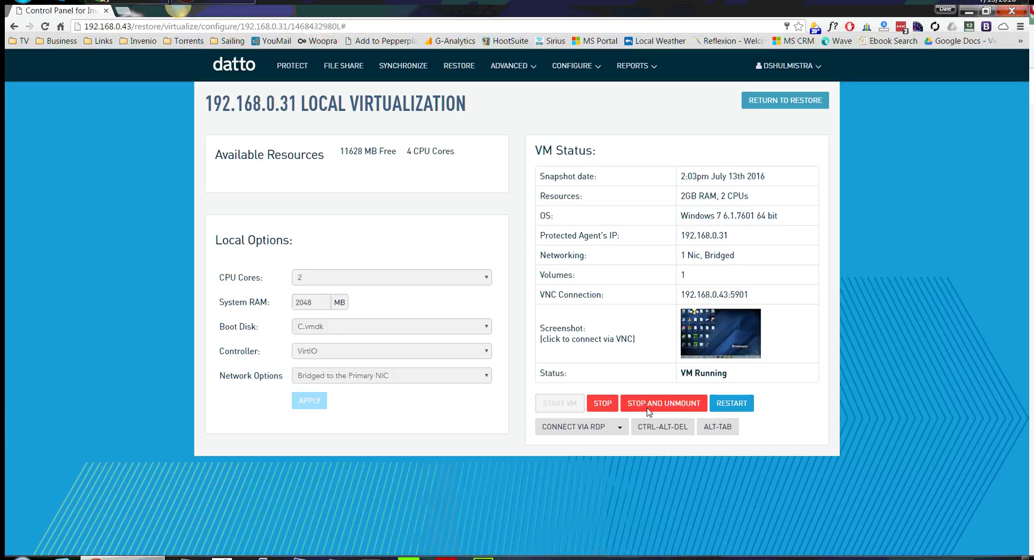
left_click(649, 409)
left_click(552, 115)
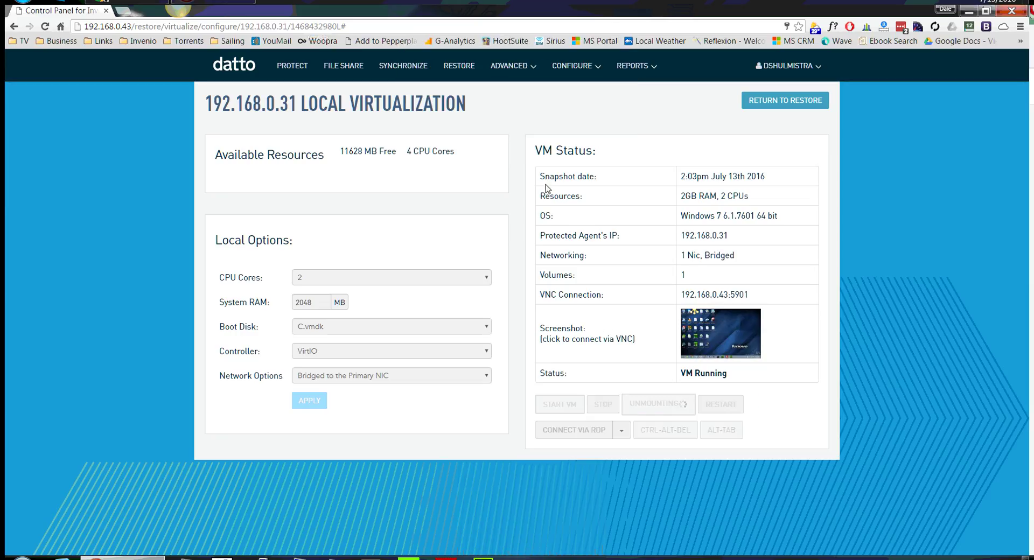